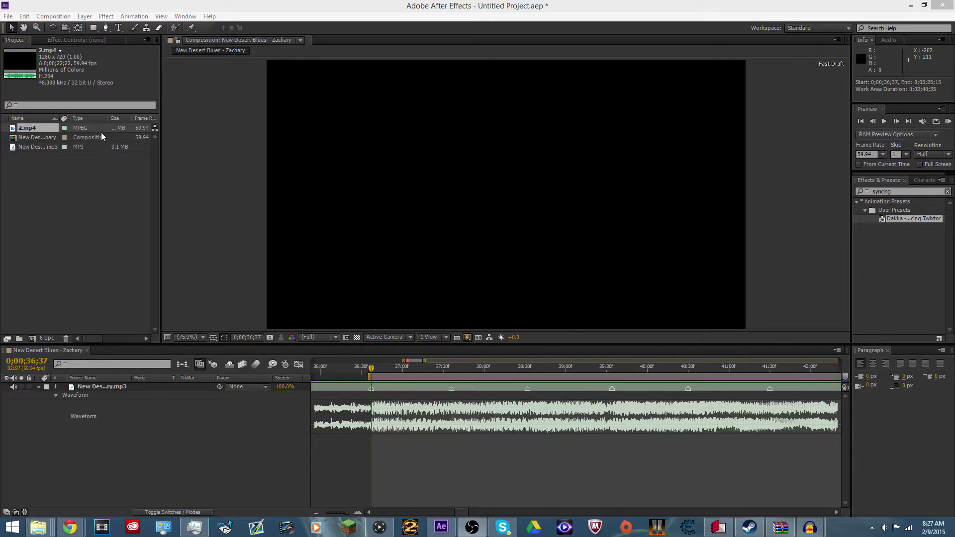
# Step: Add 2.mp4 above the music layer and slide it earlier so the gunshot lands on the marker at 0;00;38;32
pyautogui.moveTo(55, 128); pyautogui.dragTo(371, 387)
pyautogui.moveTo(494, 373); pyautogui.dragTo(527, 373)
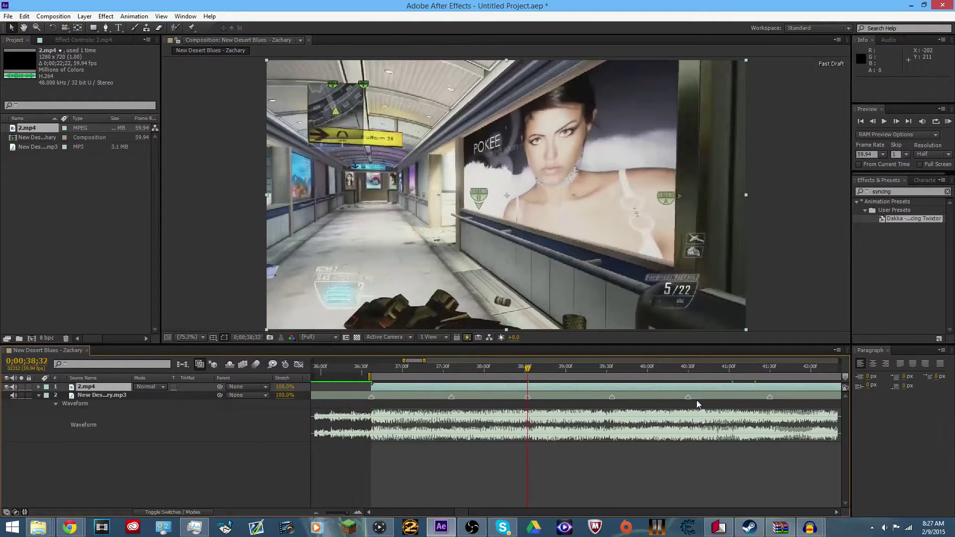
pyautogui.moveTo(732, 390); pyautogui.dragTo(372, 403)
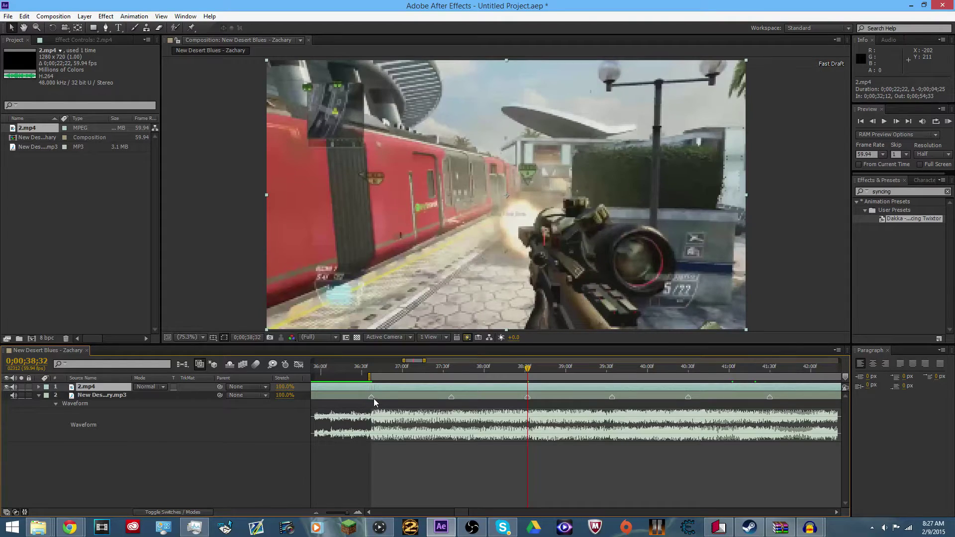
# Step: Split the 2.mp4 layer at the 0;00;36;37 marker and delete the part before it
pyautogui.click(372, 371)
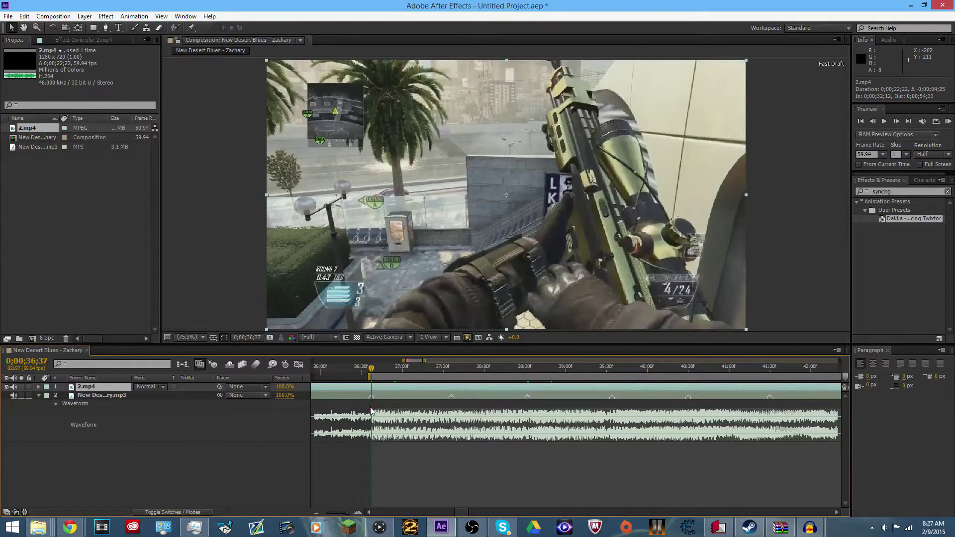
pyautogui.hotkey('ctrl', 'd')
pyautogui.hotkey('ctrl', 's')
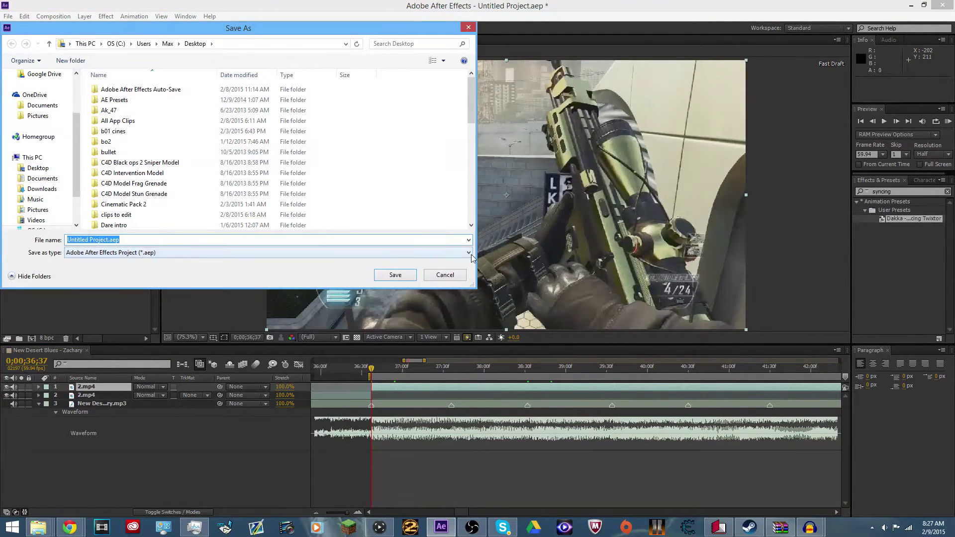
pyautogui.click(445, 276)
pyautogui.click(362, 394)
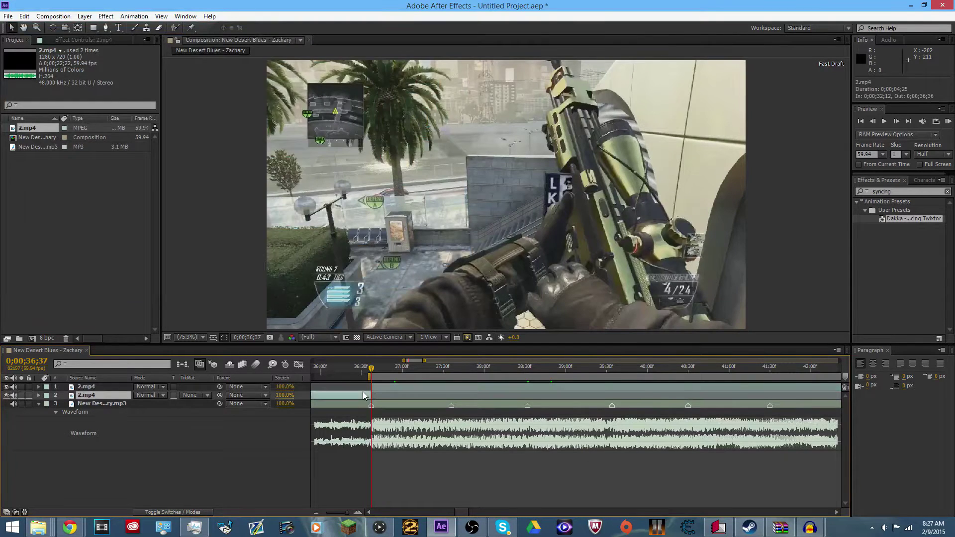
pyautogui.press('Delete')
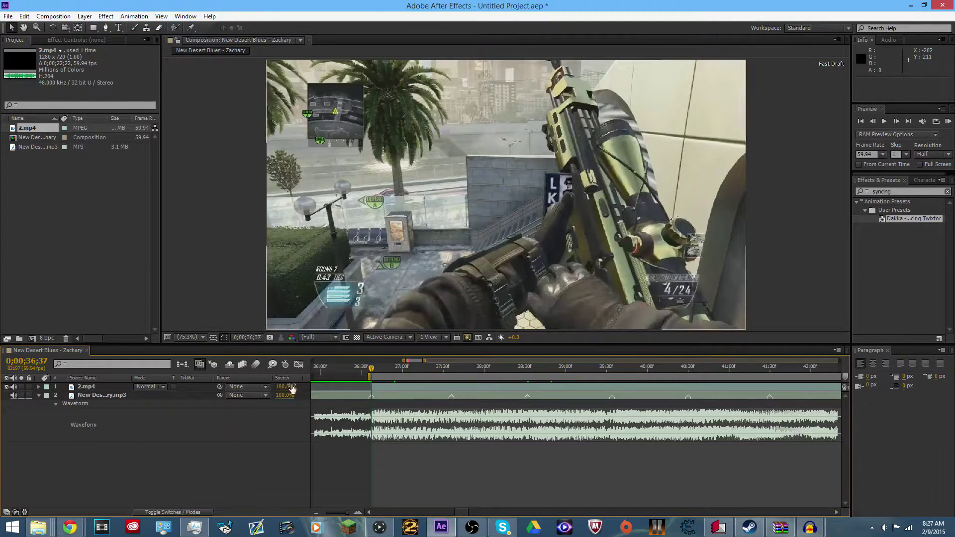
# Step: Apply the Dakka syncing Twixtor preset to the 2.mp4 layer at 0;00;38;32 and review the Frame Interp options
pyautogui.moveTo(518, 370); pyautogui.dragTo(529, 372)
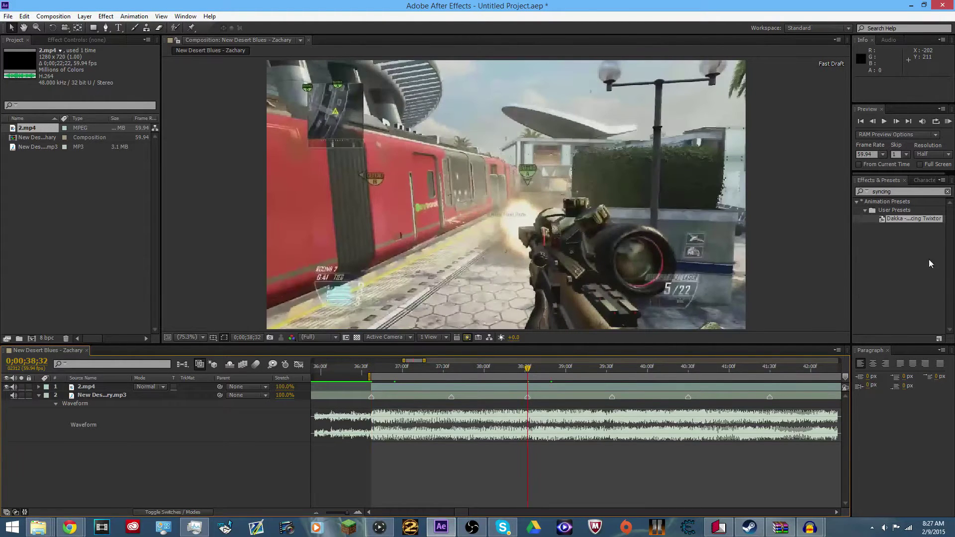
pyautogui.moveTo(896, 219); pyautogui.dragTo(512, 394)
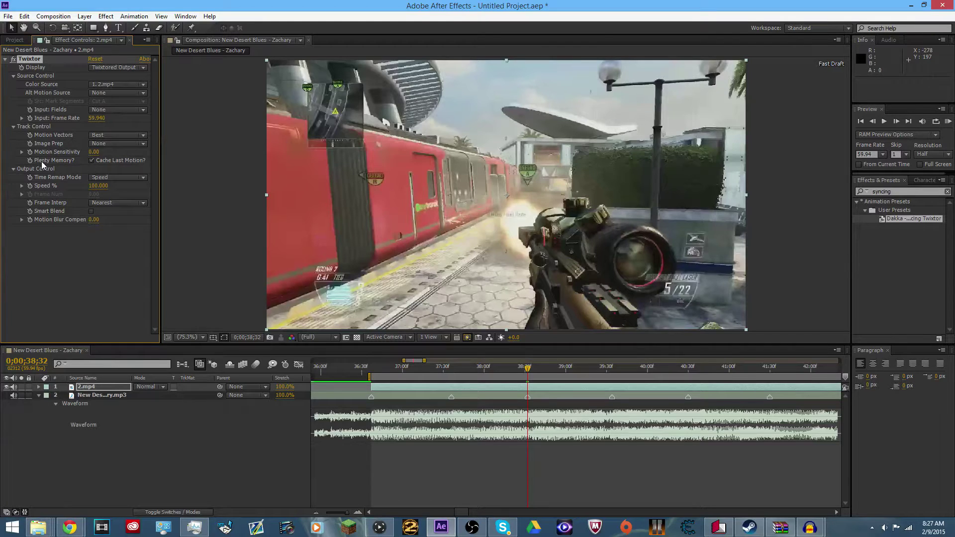
pyautogui.click(104, 202)
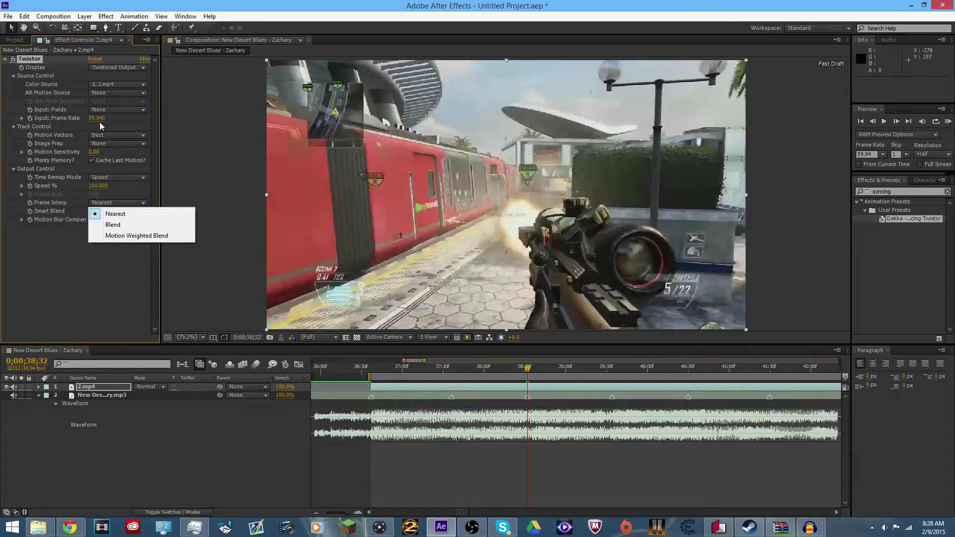
pyautogui.click(75, 260)
pyautogui.click(75, 260)
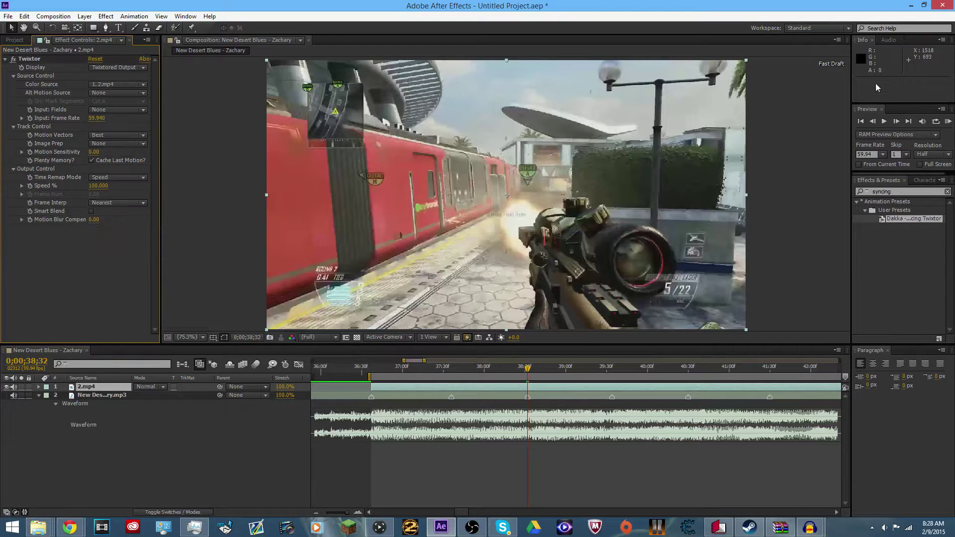
# Step: Keyframe Twixtor's Speed % at 100 on frame 0;00;38;31 and at 250 on 0;00;38;32
pyautogui.click(873, 121)
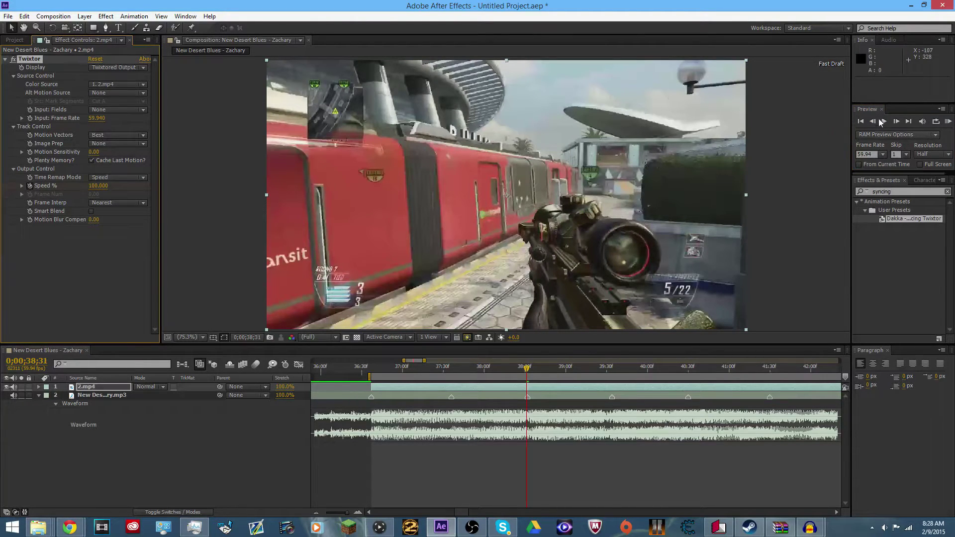
pyautogui.click(896, 120)
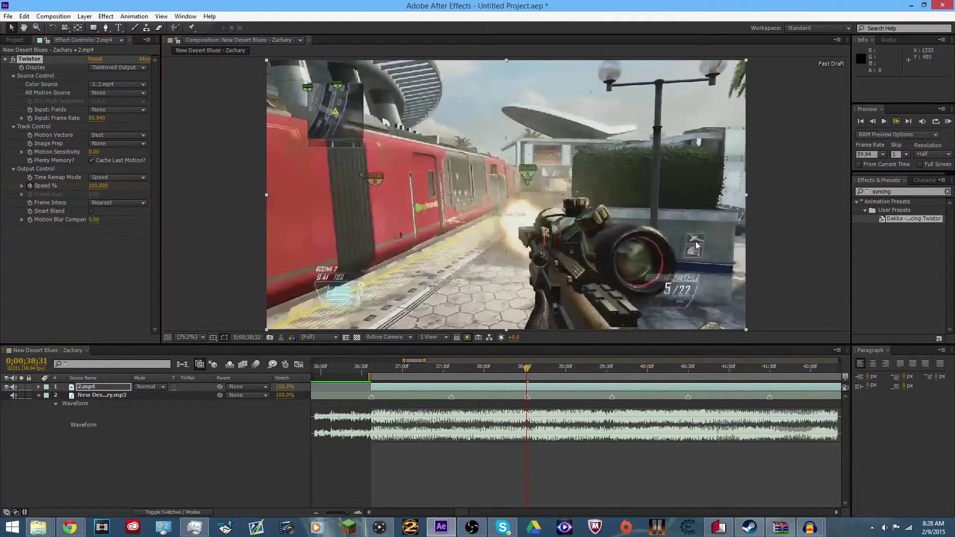
pyautogui.click(101, 187)
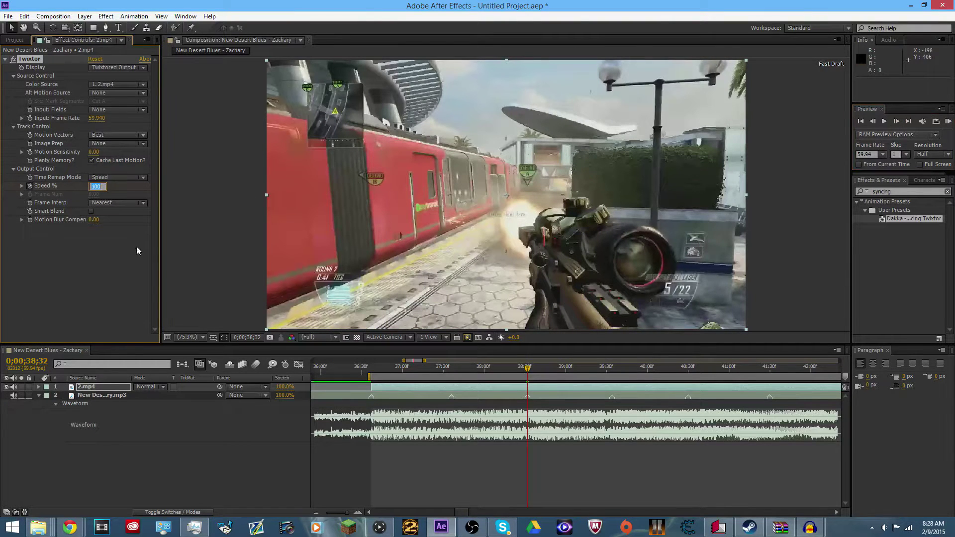
pyautogui.click(77, 298)
pyautogui.click(98, 186)
pyautogui.write('25')
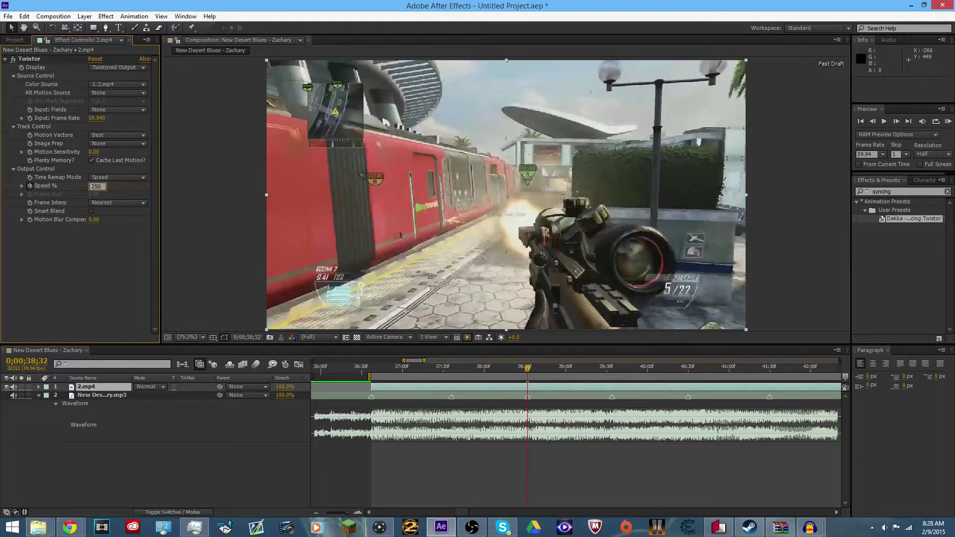
pyautogui.write('0')
pyautogui.press('Return')
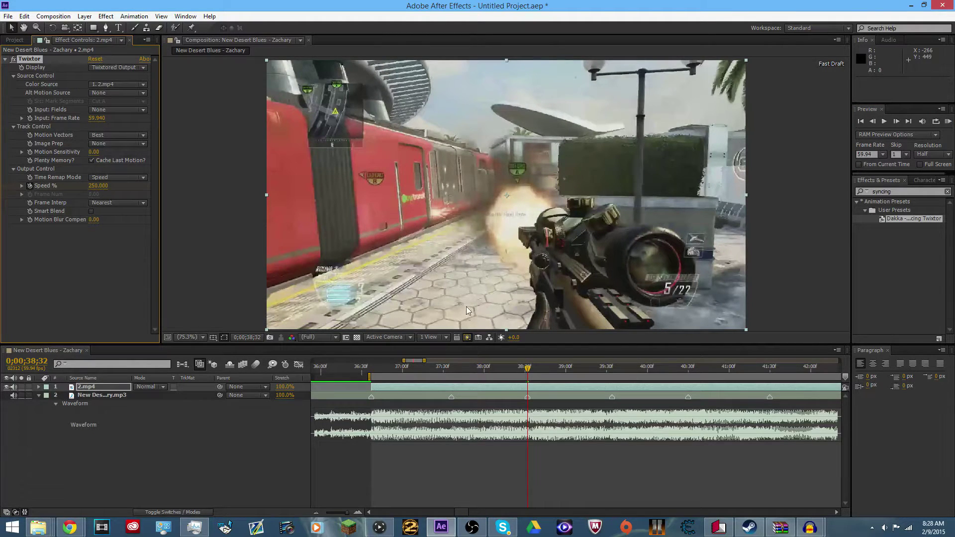
# Step: Reveal the clip's keyframes and add 250% Speed keyframes at the 0;00;39;34 and 0;00;40;30 markers
pyautogui.click(610, 374)
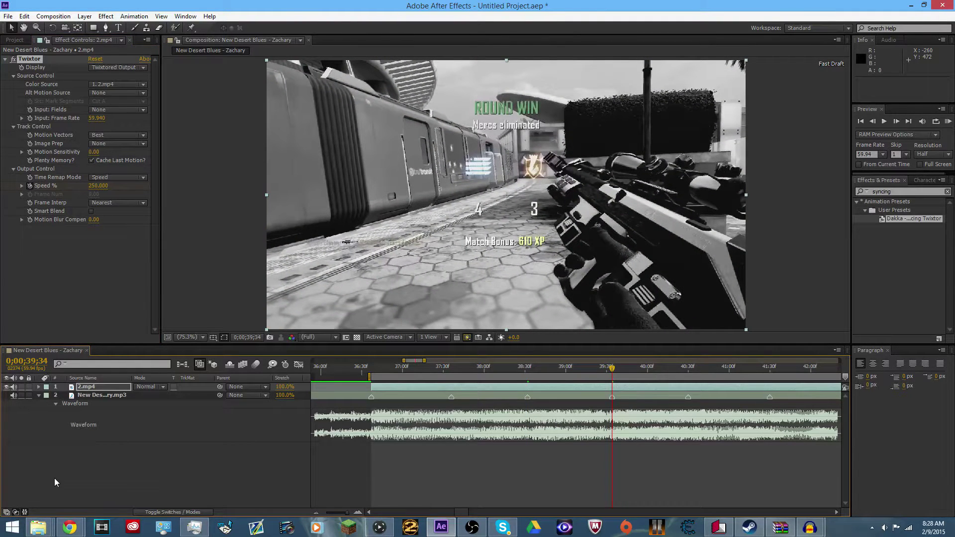
pyautogui.press('u')
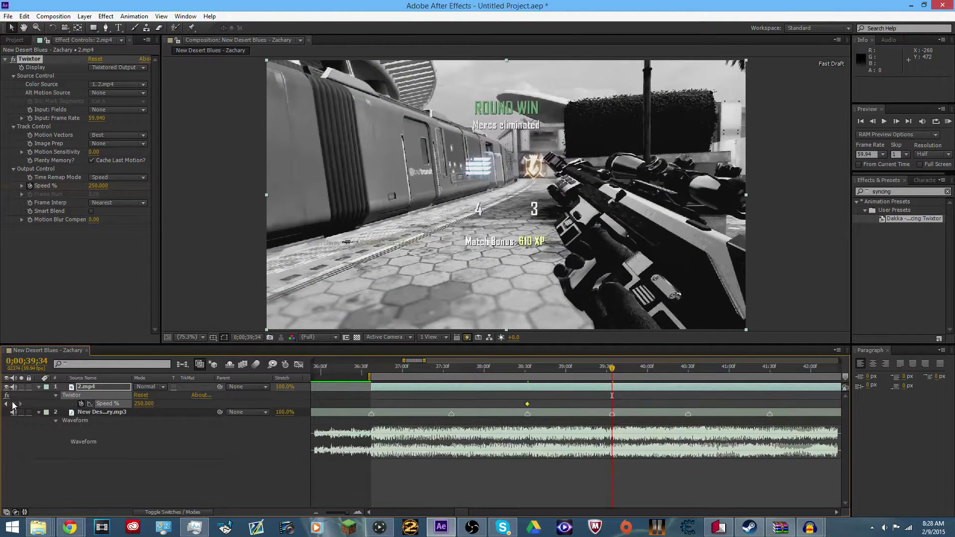
pyautogui.click(688, 371)
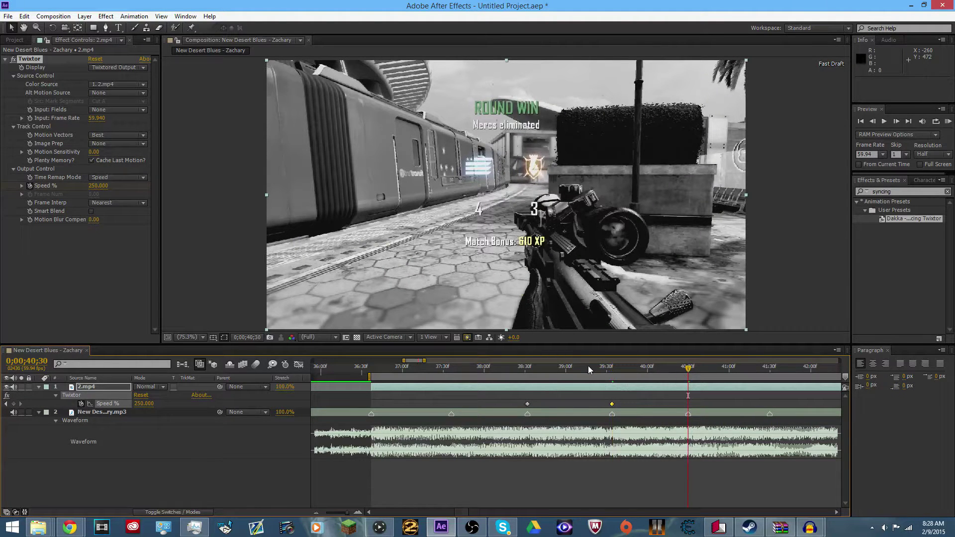
pyautogui.moveTo(605, 369); pyautogui.dragTo(692, 388)
# Step: Set Speed % to 50 midway between the 250% keyframes, at 0;00;39;03 and 0;00;40;02
pyautogui.click(569, 370)
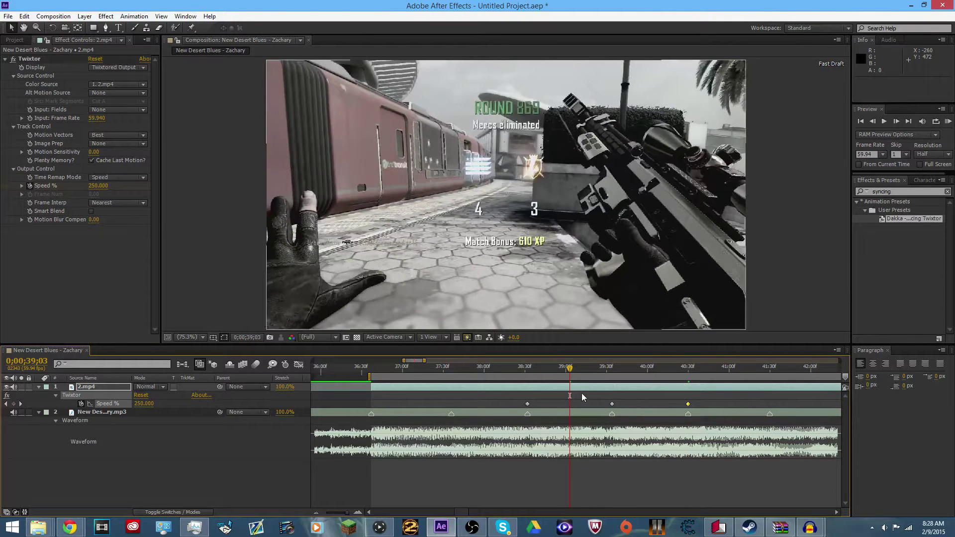
pyautogui.click(583, 396)
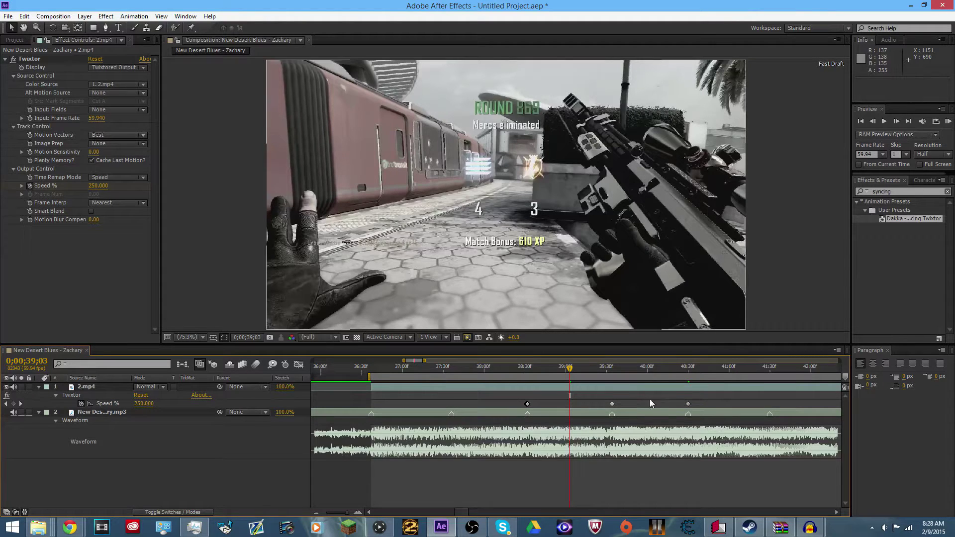
pyautogui.click(143, 403)
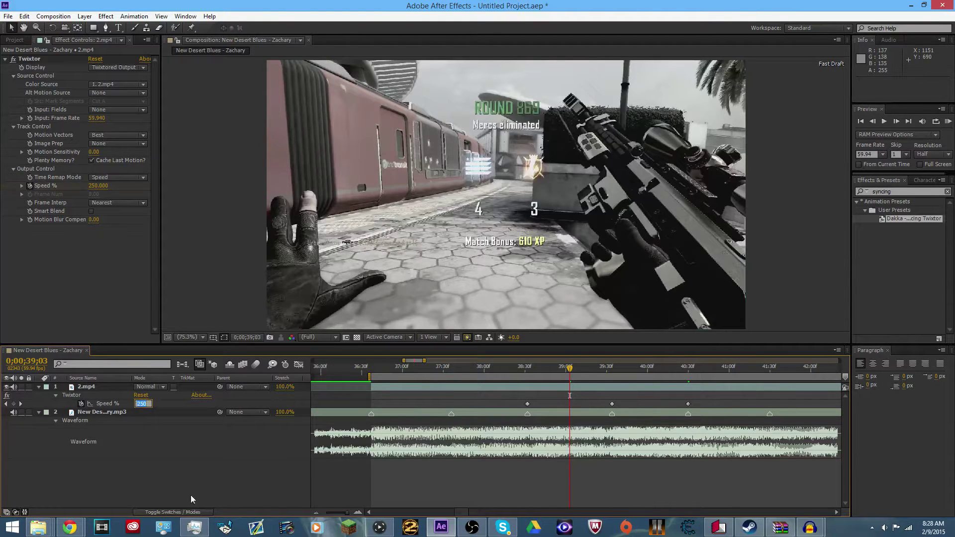
pyautogui.moveTo(194, 527)
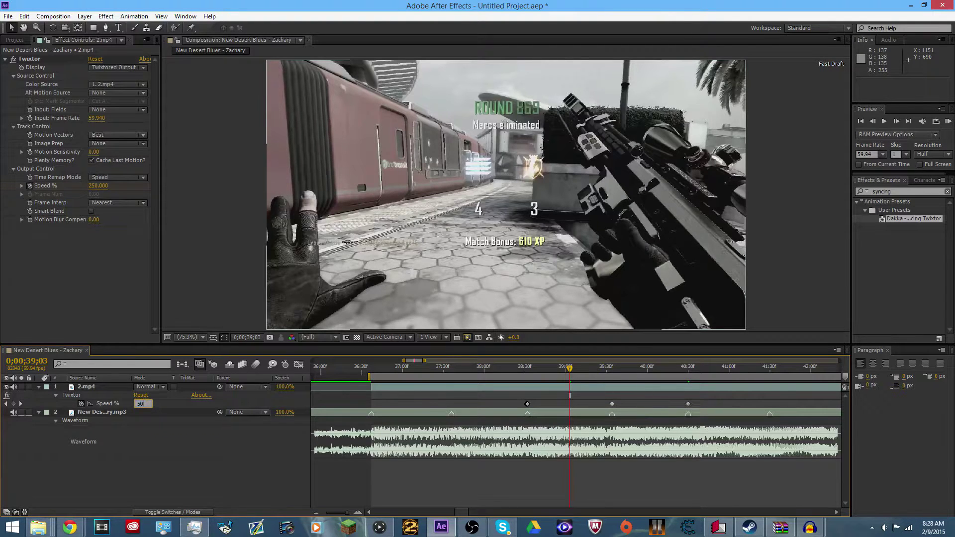
pyautogui.press('Return')
pyautogui.click(651, 369)
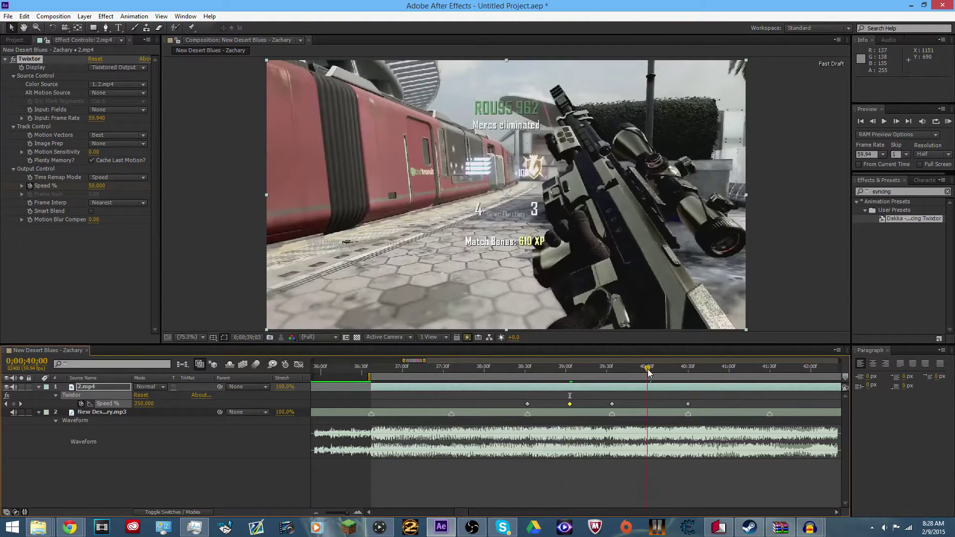
pyautogui.click(143, 403)
pyautogui.write('50')
pyautogui.press('Return')
# Step: Select all the Twixtor Speed keyframes and apply Easy Ease to them
pyautogui.moveTo(709, 398); pyautogui.dragTo(480, 438)
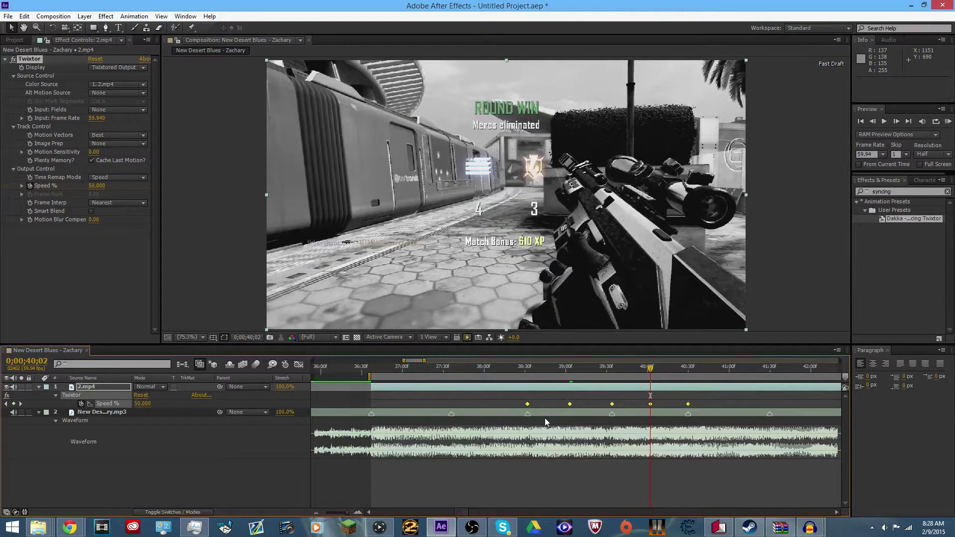
pyautogui.rightClick(570, 405)
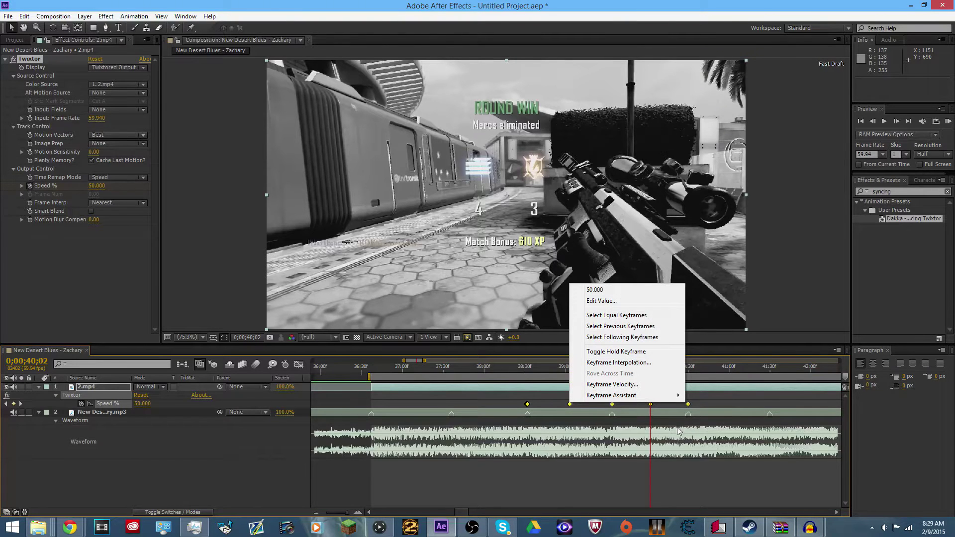
pyautogui.moveTo(671, 397)
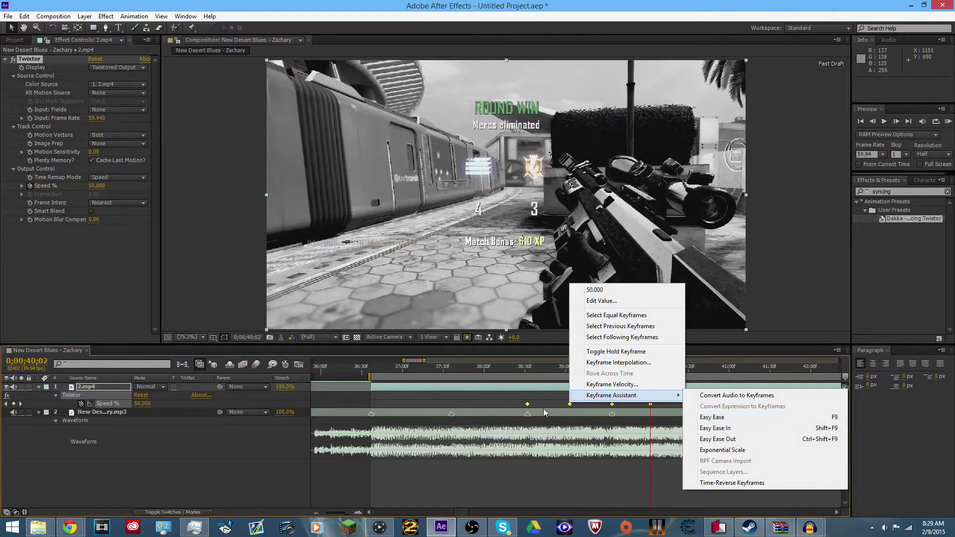
pyautogui.click(717, 418)
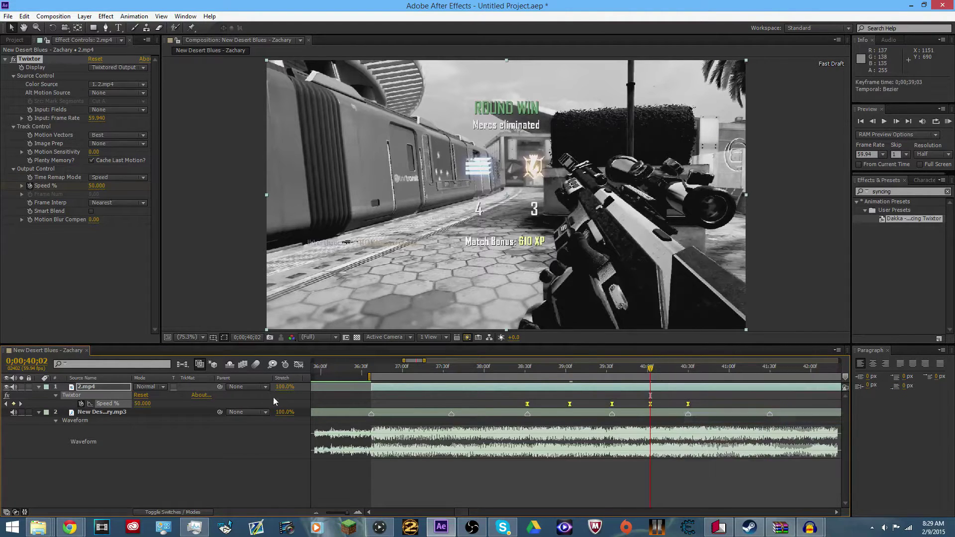
# Step: In the Graph Editor, extend the ease handles of both 50% keyframes outward to the neighbouring keyframe times
pyautogui.click(297, 368)
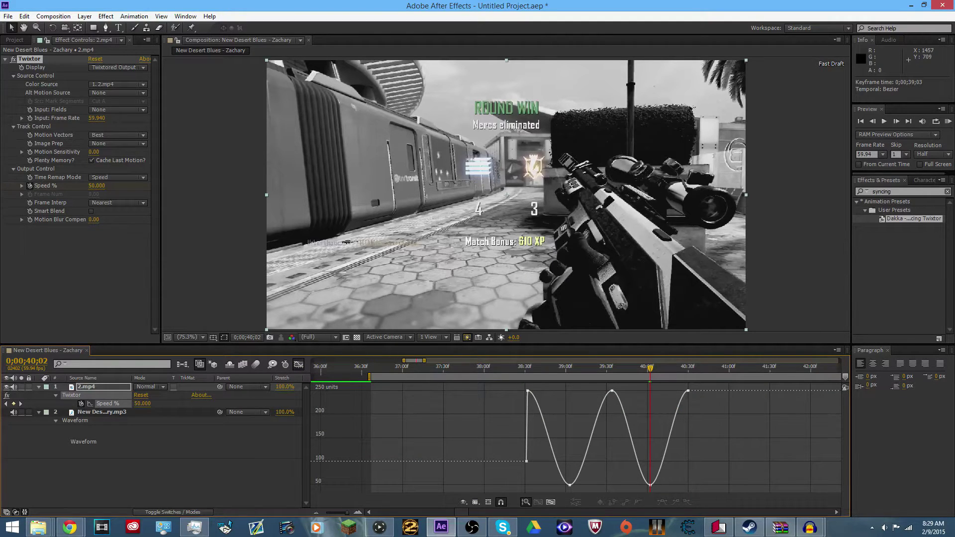
pyautogui.moveTo(702, 464); pyautogui.dragTo(522, 490)
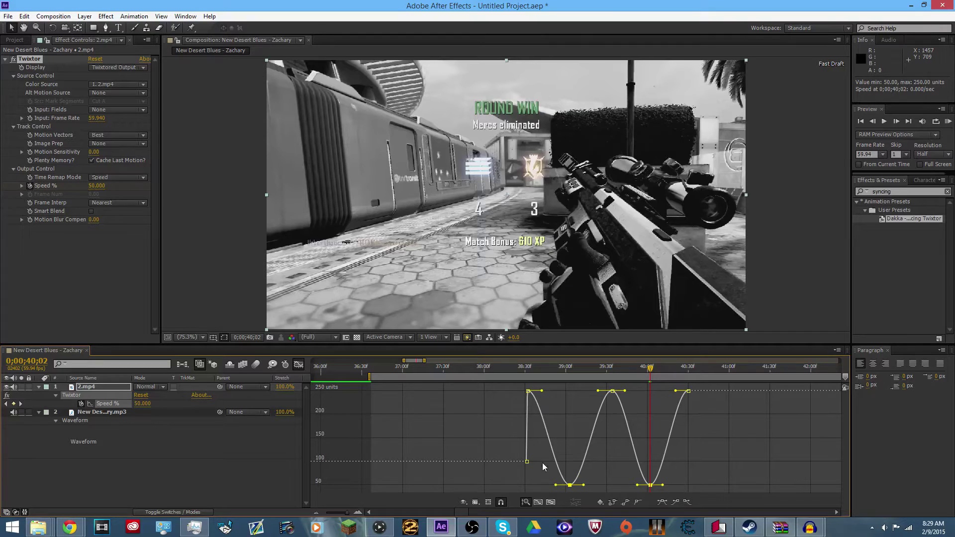
pyautogui.moveTo(555, 485); pyautogui.dragTo(498, 485)
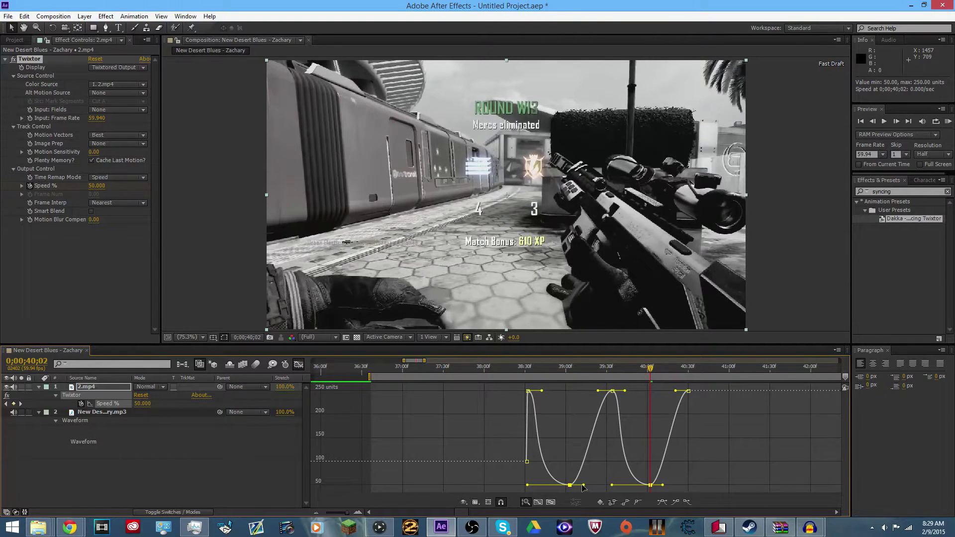
pyautogui.moveTo(584, 484); pyautogui.dragTo(808, 472)
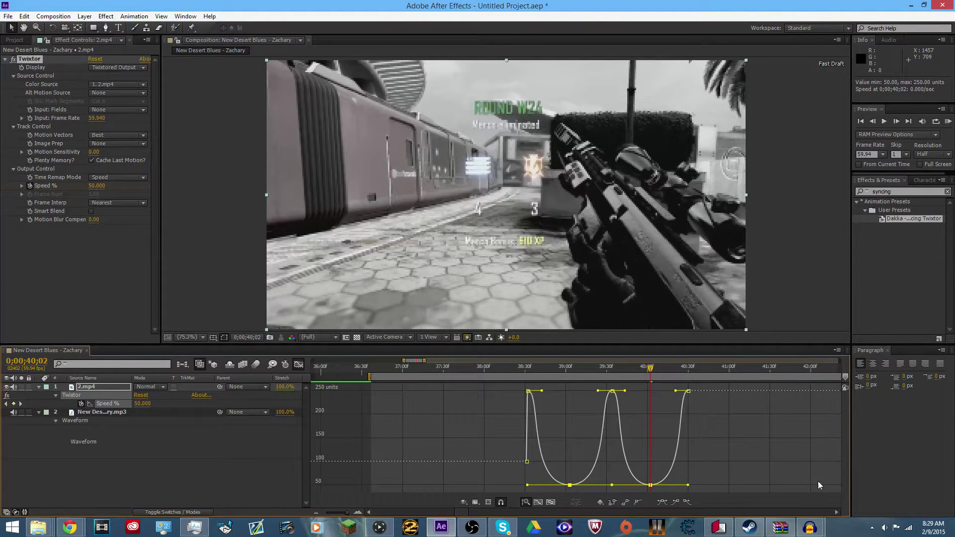
# Step: Collapse the ease handles of the 250% keyframes into sharp peaks and return to the layer view at 0;00;40;30
pyautogui.moveTo(746, 383); pyautogui.dragTo(403, 396)
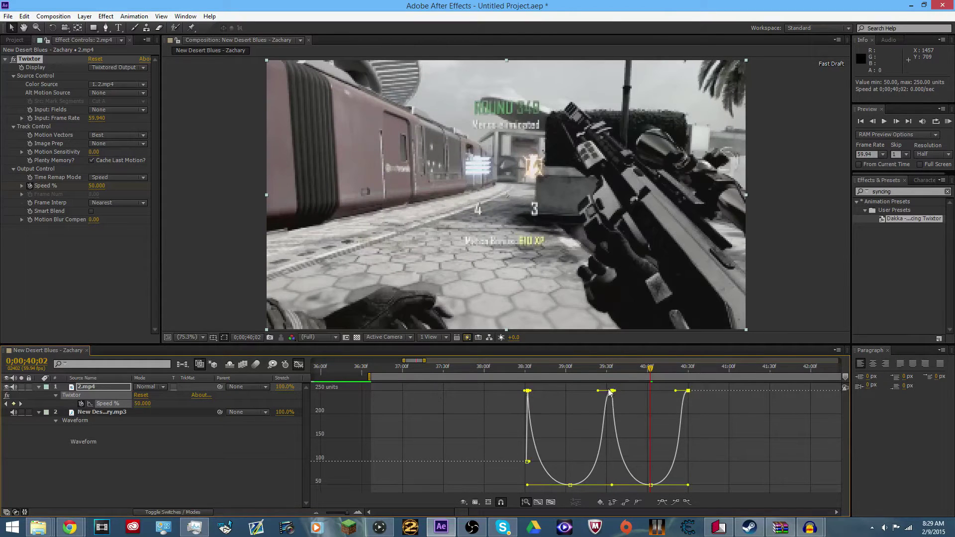
pyautogui.moveTo(597, 391); pyautogui.dragTo(743, 386)
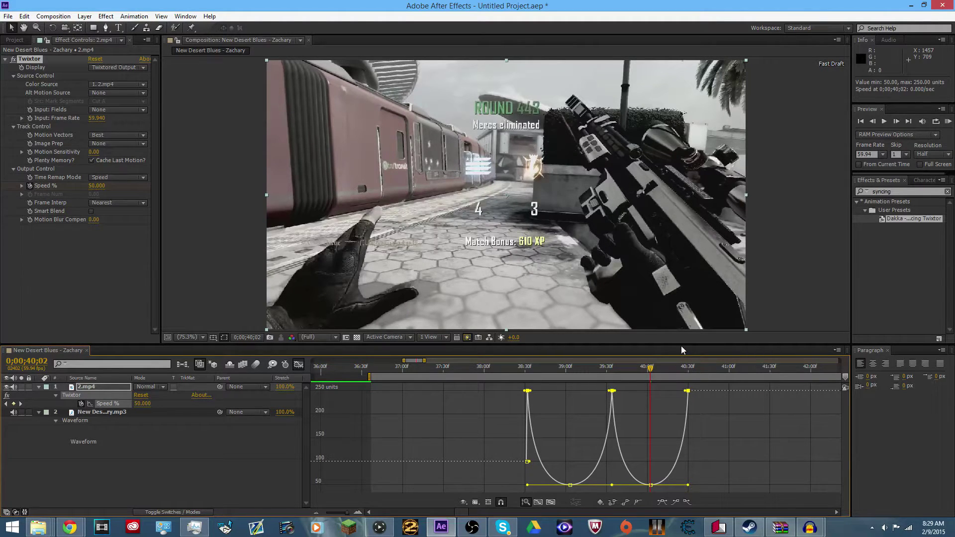
pyautogui.click(298, 365)
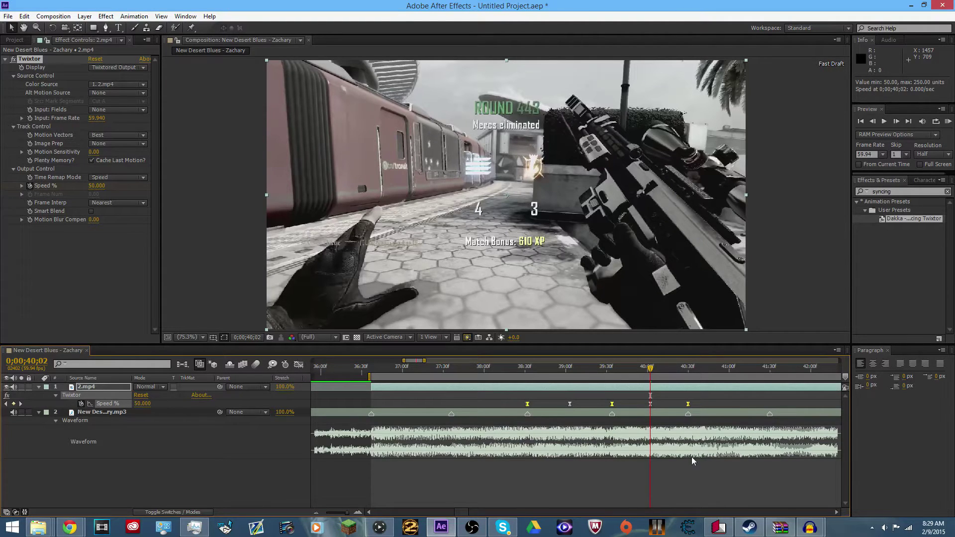
pyautogui.click(690, 369)
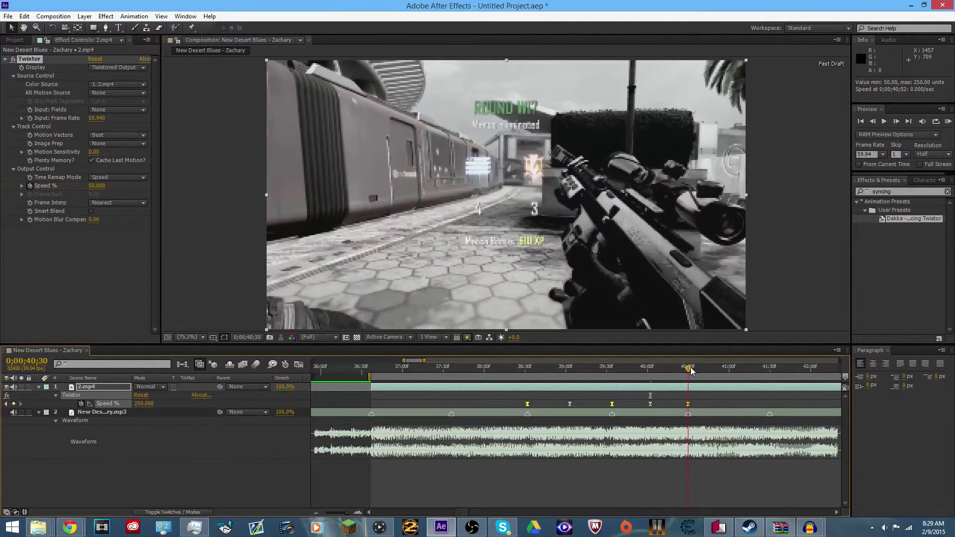
# Step: Split the 2.mp4 layer at 0;00;40;30, delete the trailing part, and preview the velocity ramps with the music
pyautogui.hotkey('ctrl', 'shift', 'd')
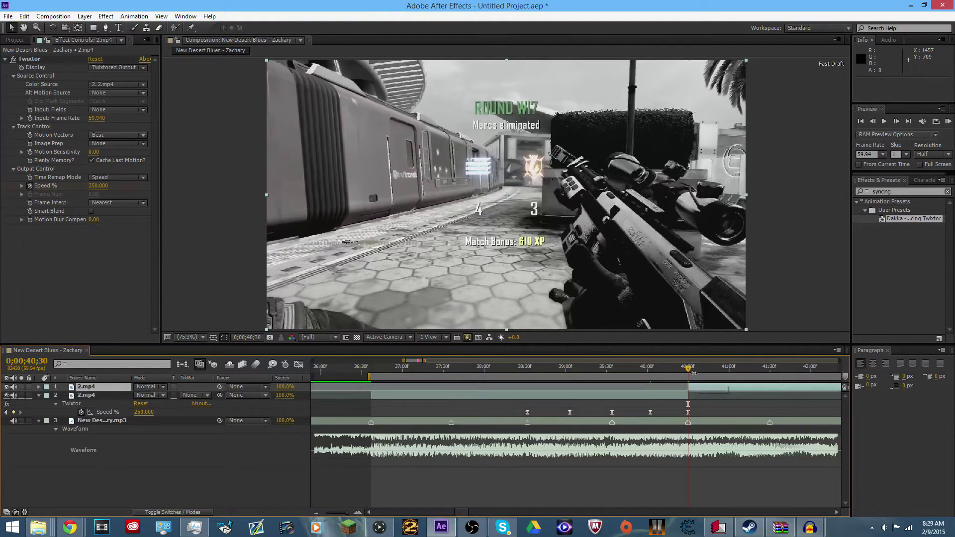
pyautogui.press('Delete')
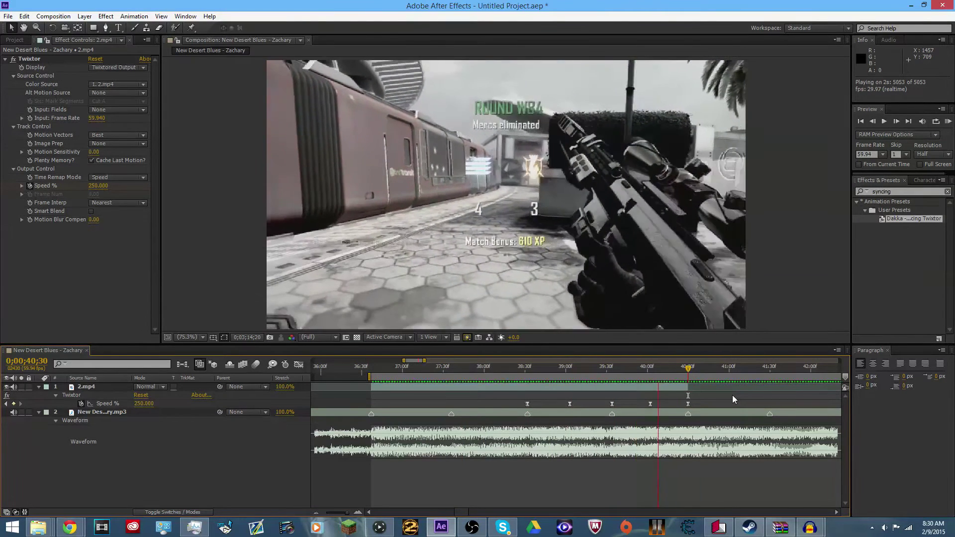
pyautogui.press('space')
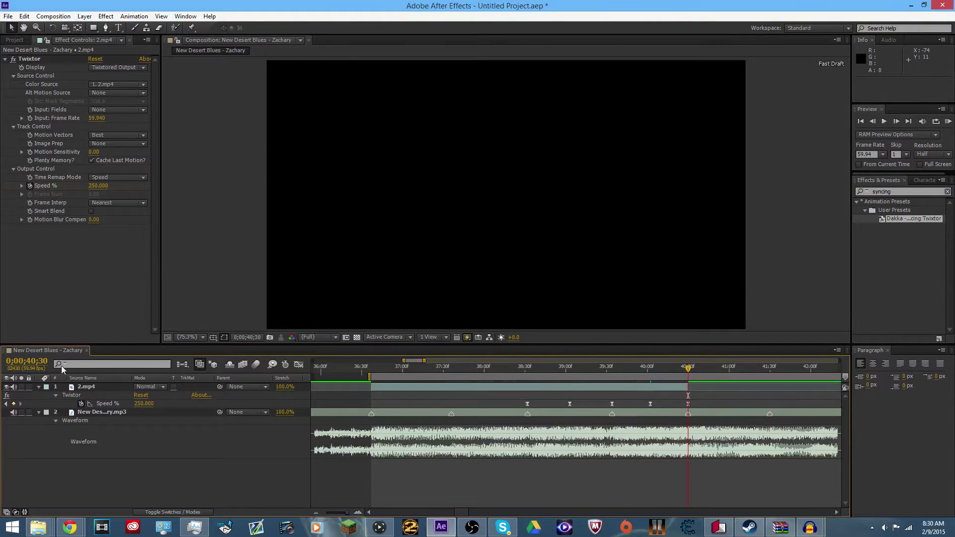
pyautogui.press('KP_0')
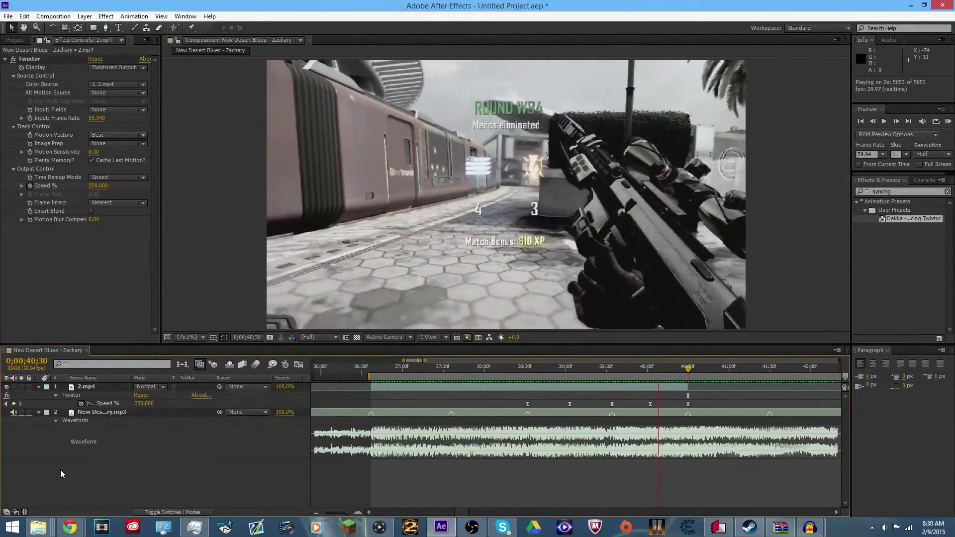
pyautogui.click(690, 371)
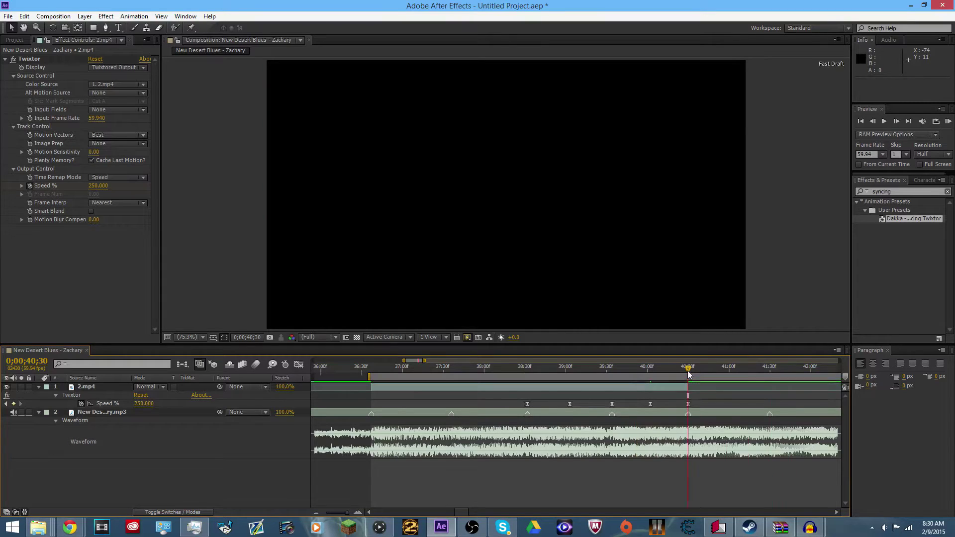
# Step: Set the Twixtor Speed % keyframe at 0;00;40;02 to 4 and preview the clip
pyautogui.click(651, 369)
pyautogui.moveTo(650, 370); pyautogui.dragTo(651, 371)
pyautogui.click(143, 403)
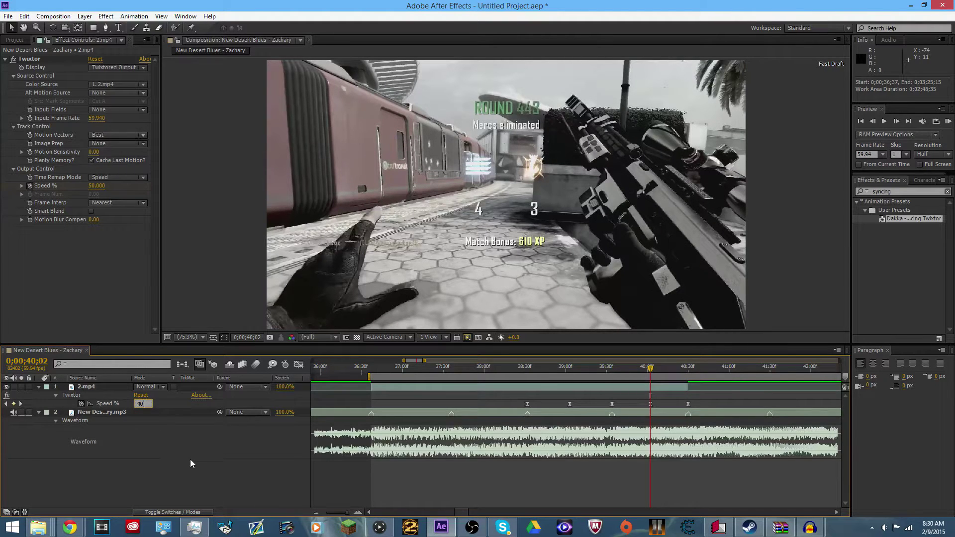
pyautogui.press('Return')
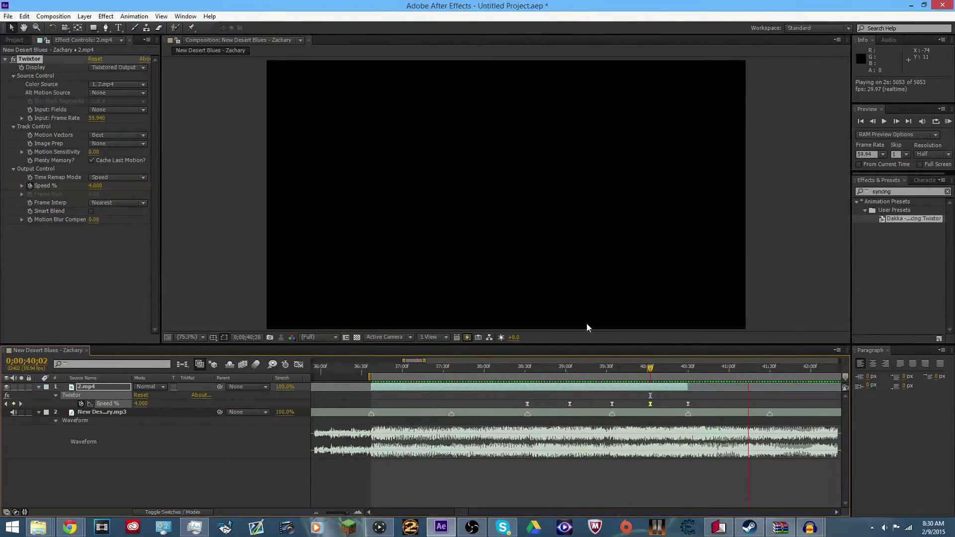
pyautogui.press('space')
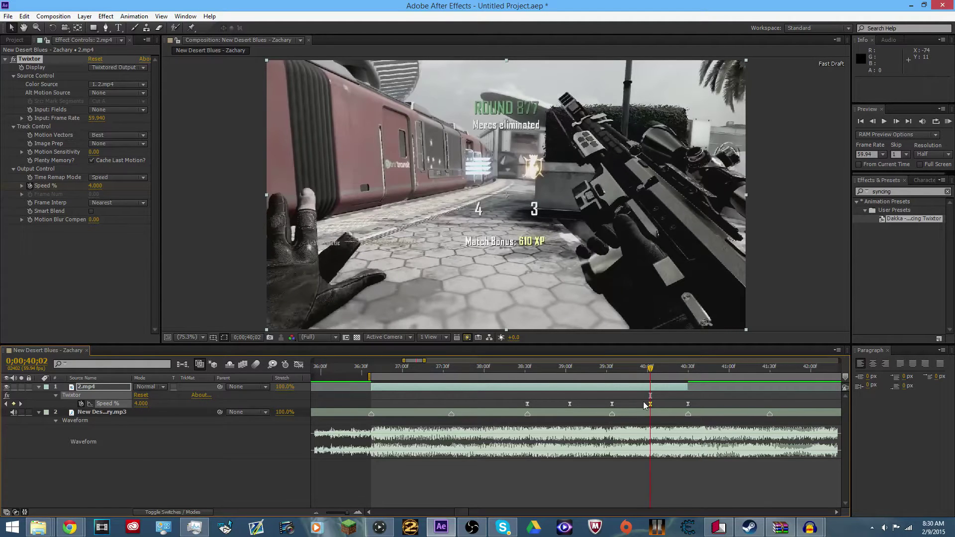
# Step: Set the Twixtor Speed % keyframe at 0;00;40;02 to 45 and preview the clip again
pyautogui.click(146, 405)
pyautogui.write('45')
pyautogui.press('Return')
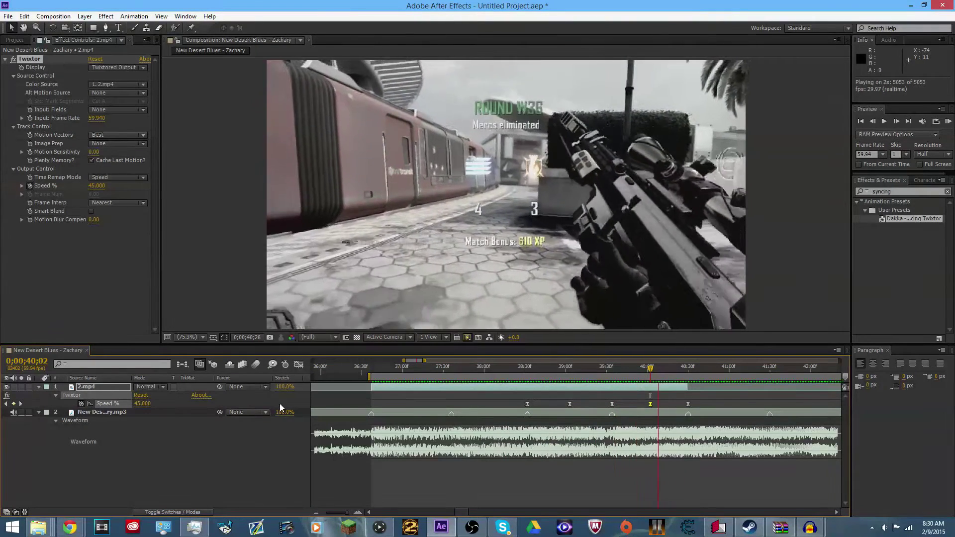
pyautogui.press('space')
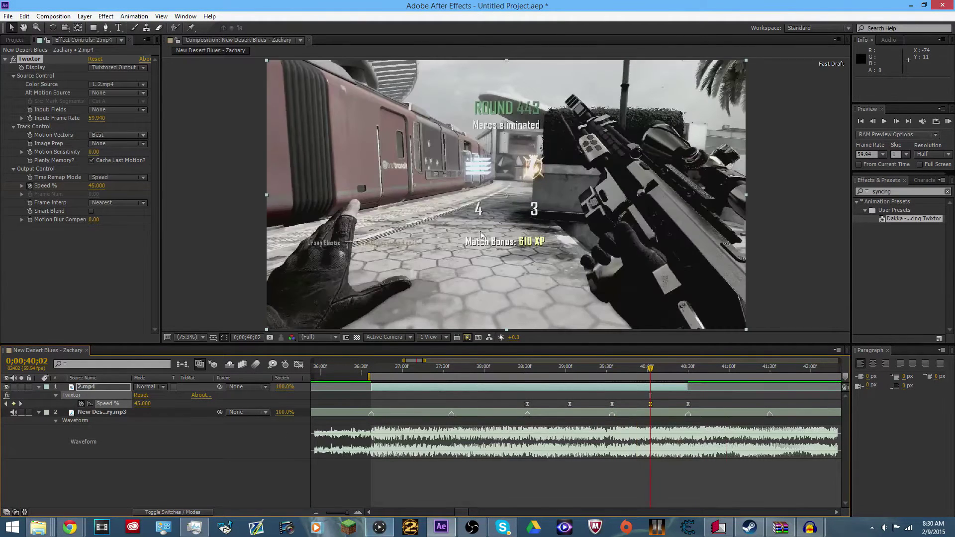
# Step: Collapse the 2.mp4 layer's properties and place the current time at the clip's end, at 0;00;40;30
pyautogui.click(837, 512)
pyautogui.click(837, 513)
pyautogui.click(39, 387)
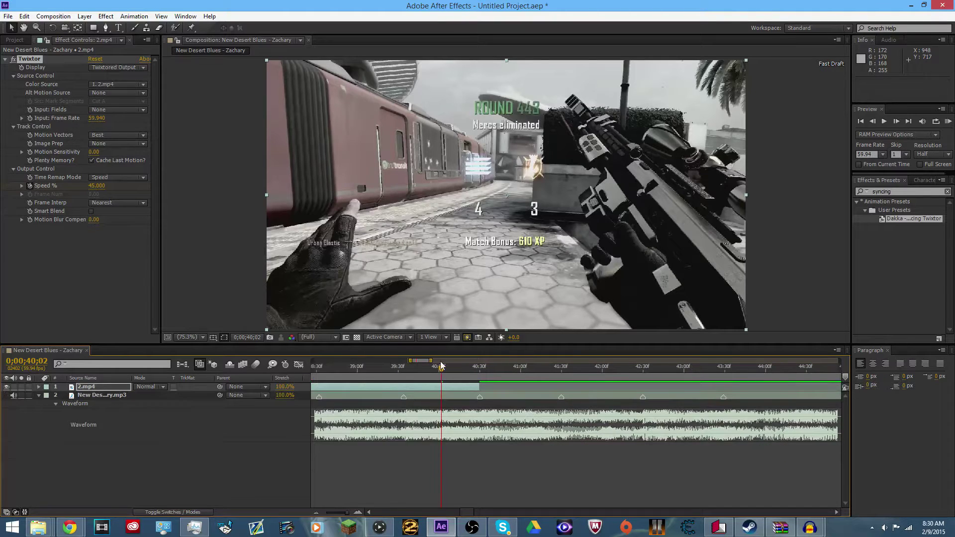
pyautogui.moveTo(444, 372); pyautogui.dragTo(518, 368)
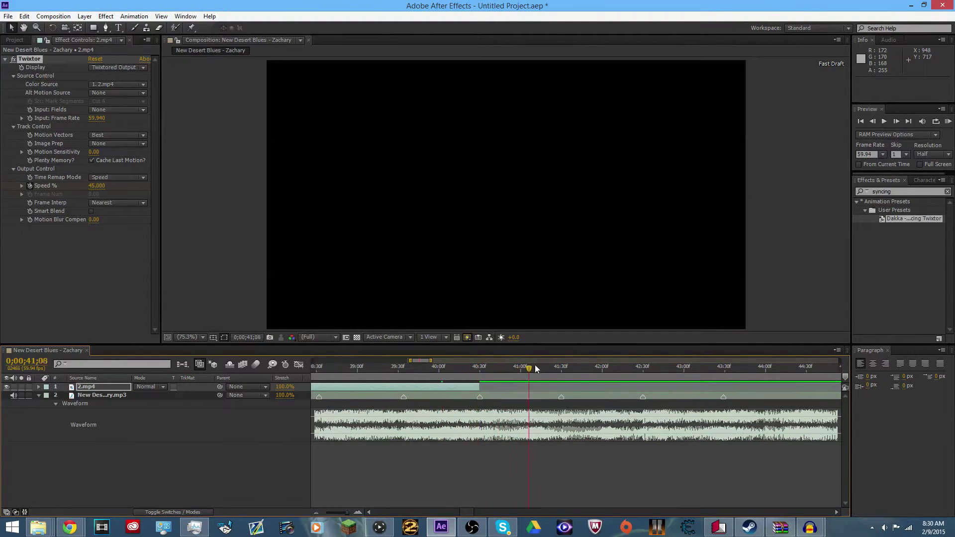
pyautogui.moveTo(574, 385); pyautogui.dragTo(607, 383)
pyautogui.press('j')
pyautogui.press('pagedown')
pyautogui.press('pageup')
# Step: Reset the Standard workspace to its default layout, including the docked Tools panel
pyautogui.moveTo(3, 28); pyautogui.dragTo(8, 35)
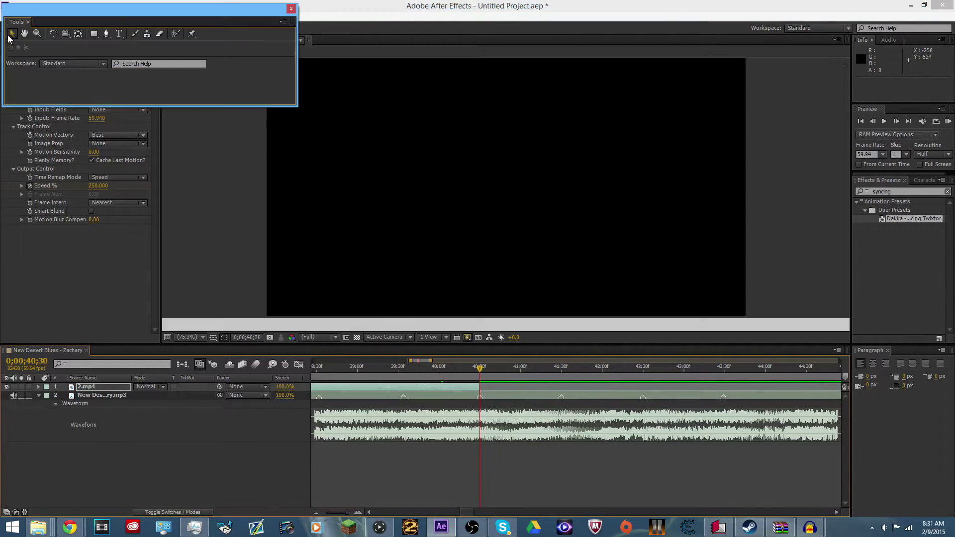
pyautogui.click(291, 9)
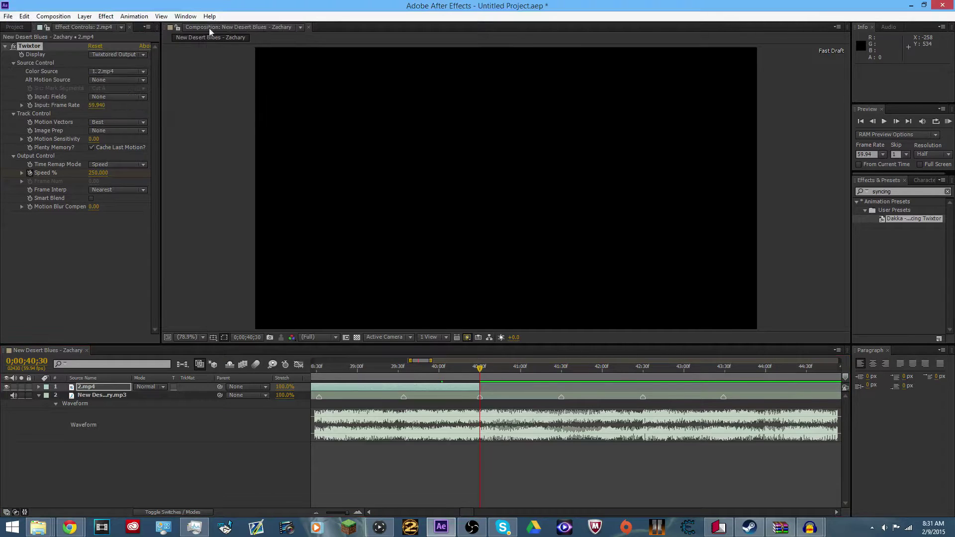
pyautogui.click(185, 16)
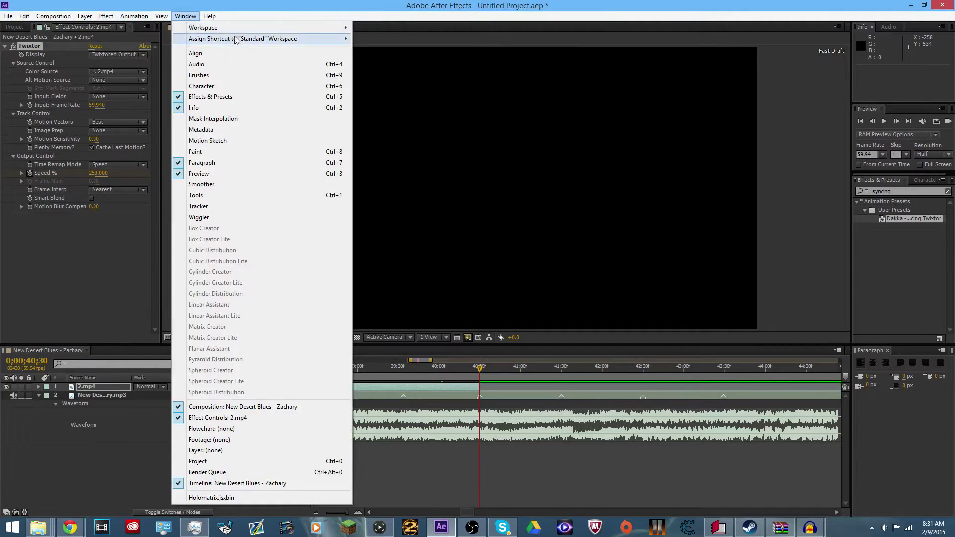
pyautogui.moveTo(307, 30)
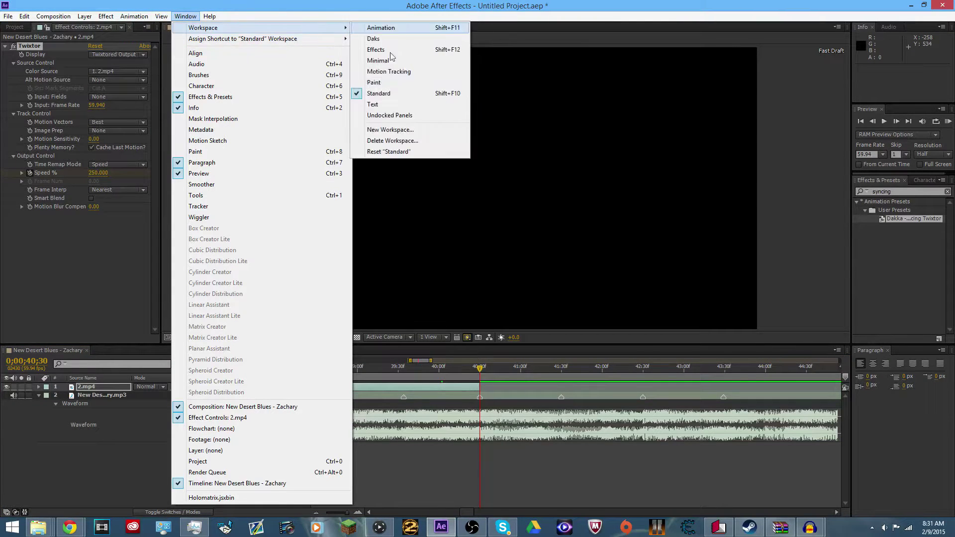
pyautogui.click(407, 153)
pyautogui.click(506, 276)
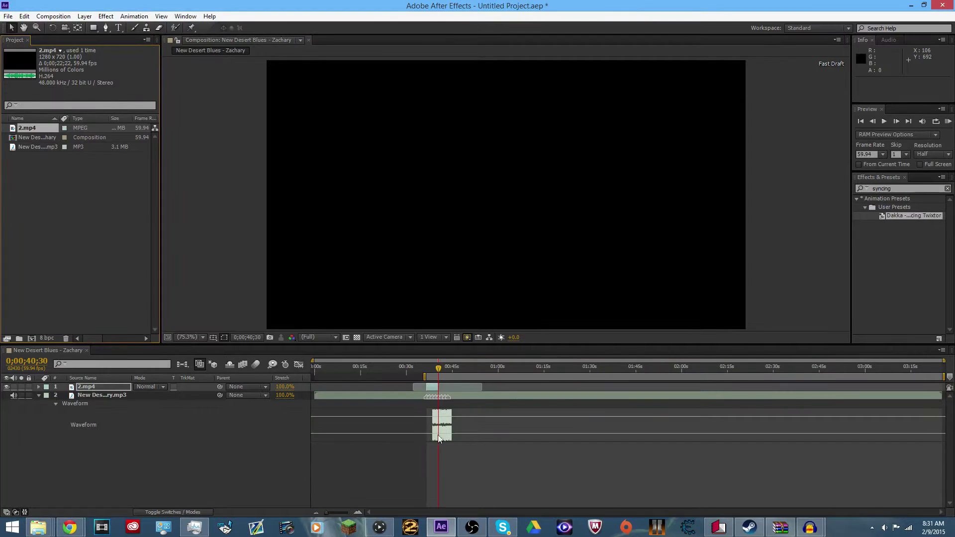
pyautogui.click(357, 513)
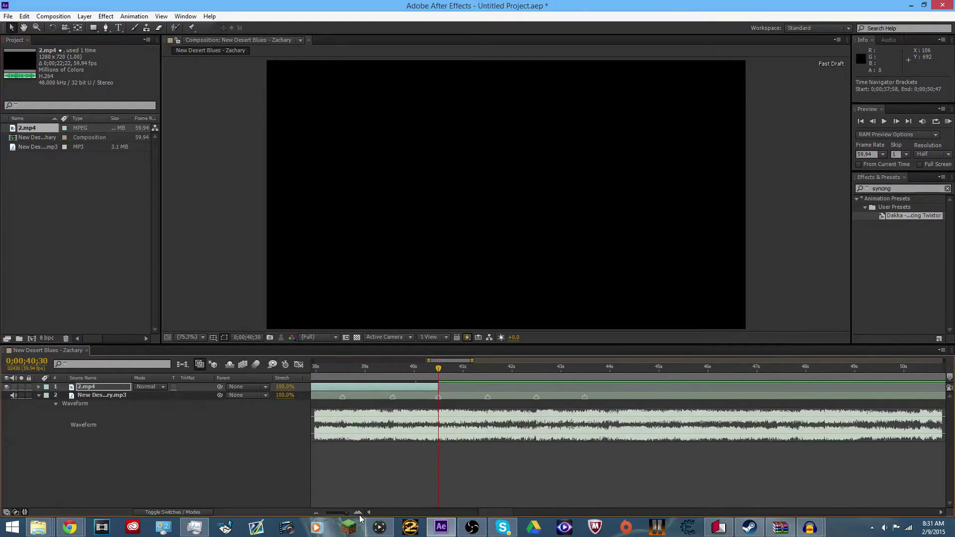